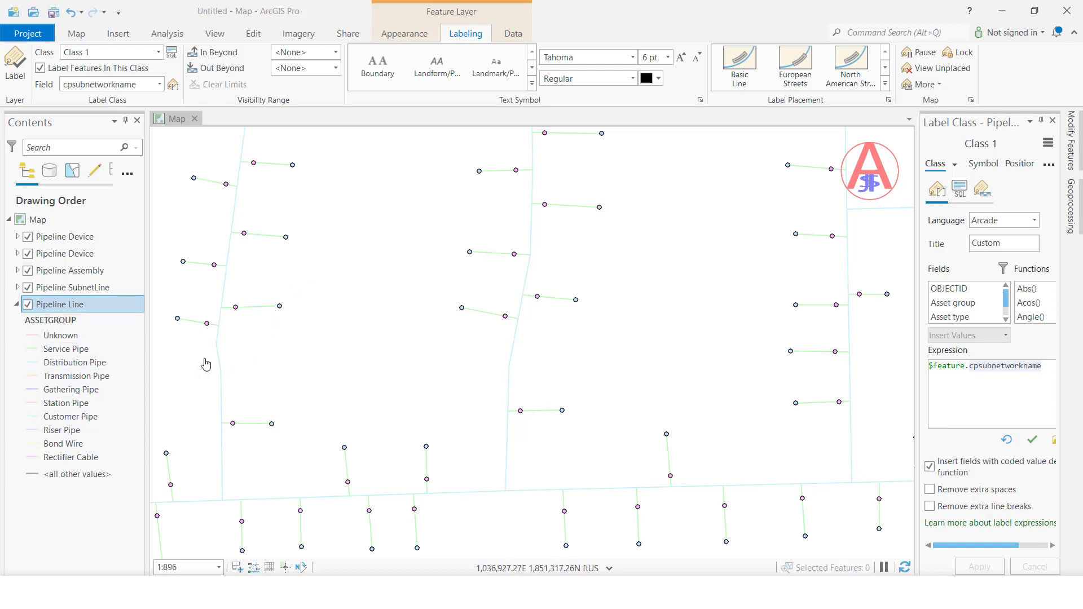
# Turn on labeling for Pipeline Line so every pipeline shows an 'Unknown' label.
pyautogui.rightClick(78, 305)
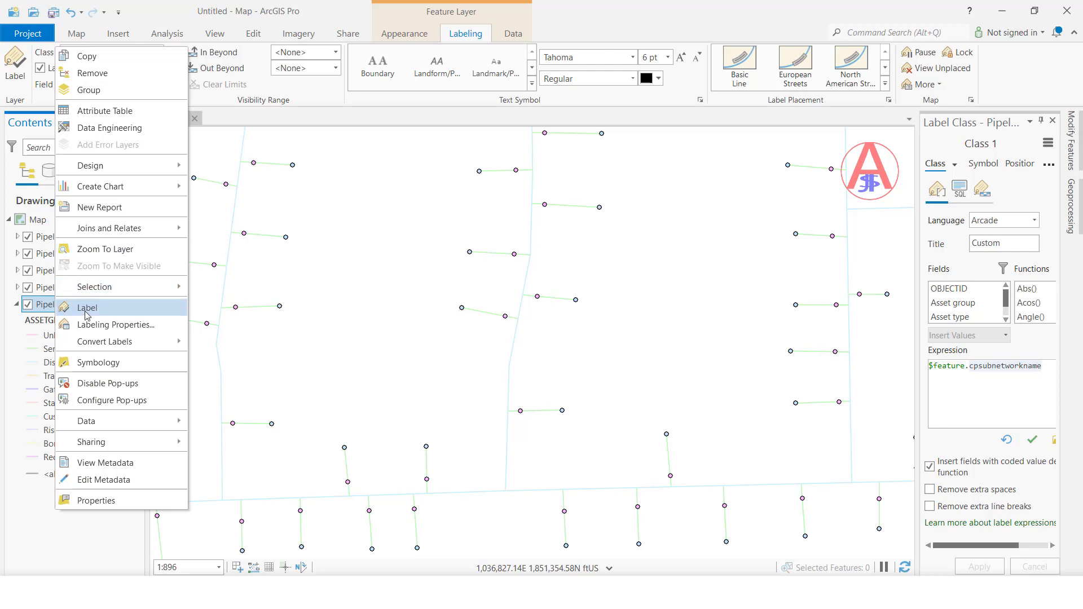
pyautogui.click(85, 308)
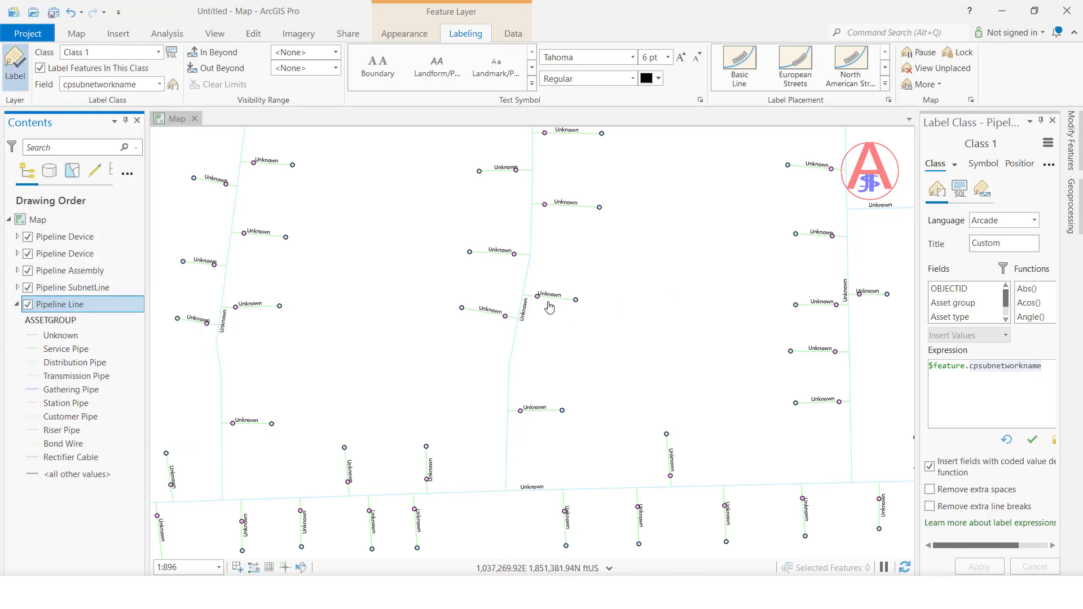
pyautogui.scroll(5, 542, 306)
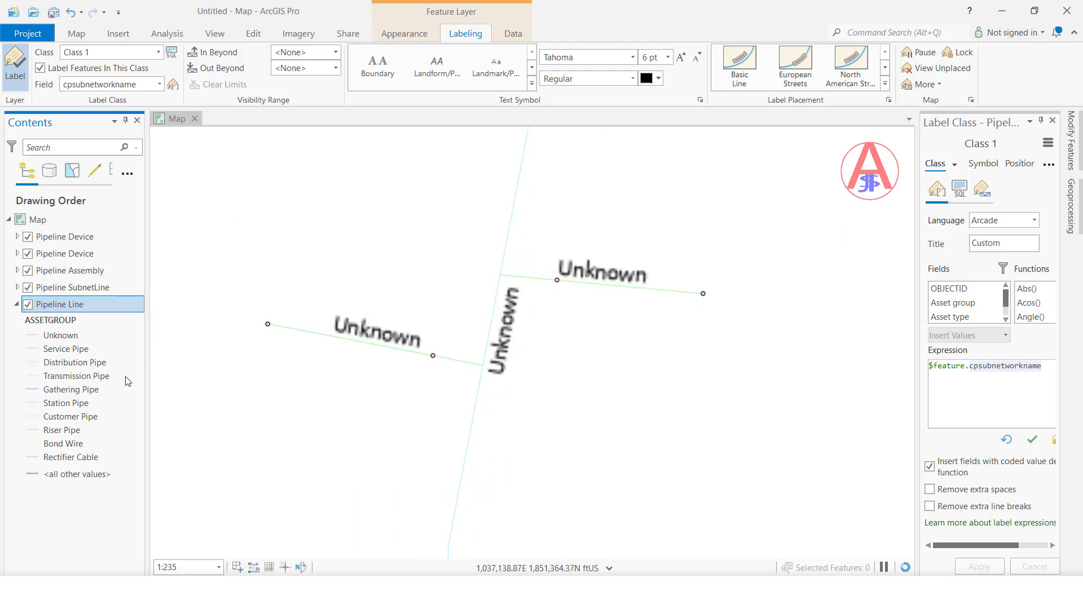
# Replace the label expression with the Asset group field and apply, showing Service Pipe and Distribution Pipe.
pyautogui.rightClick(80, 307)
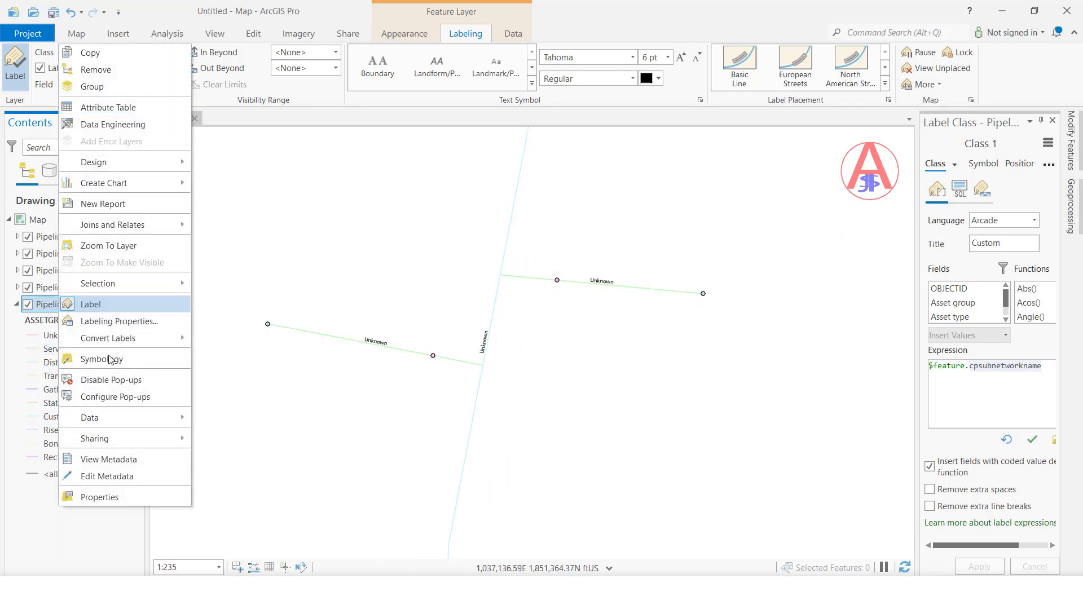
pyautogui.click(116, 322)
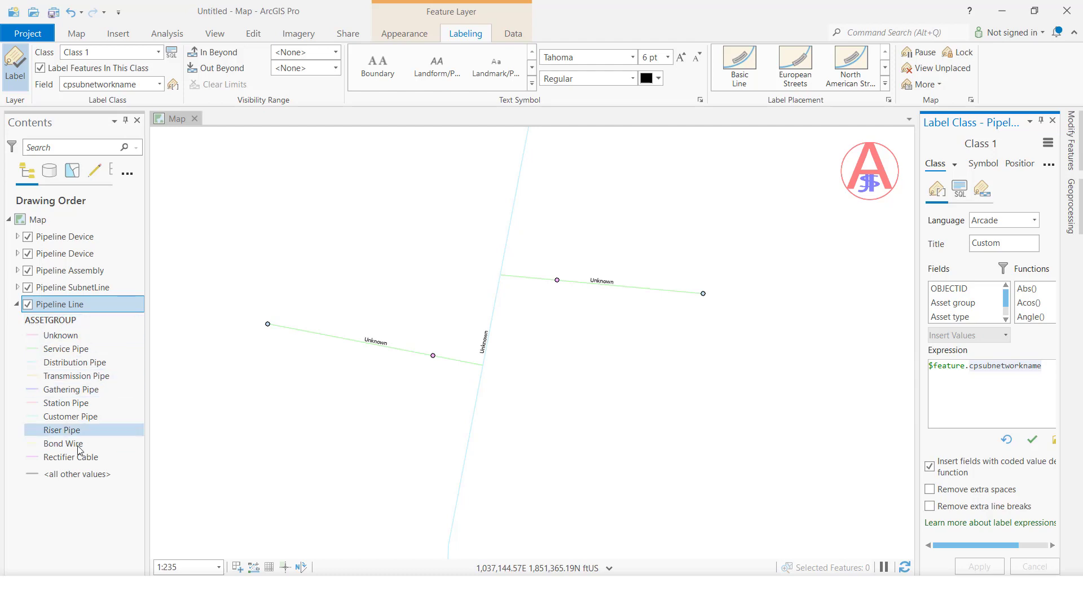
pyautogui.click(954, 305)
pyautogui.doubleClick(938, 307)
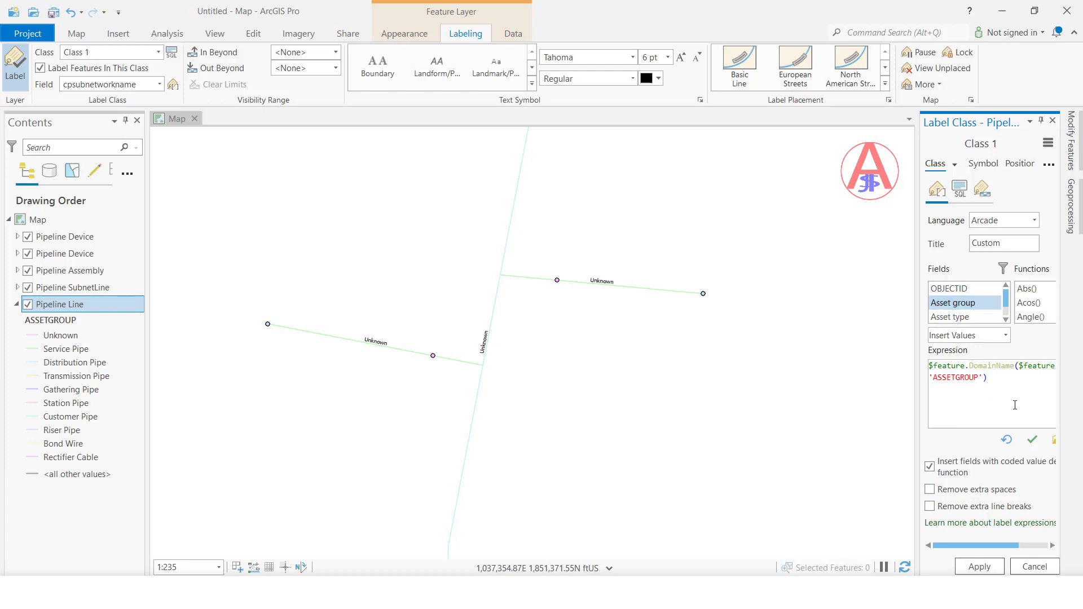
pyautogui.click(930, 366)
pyautogui.press('Delete')
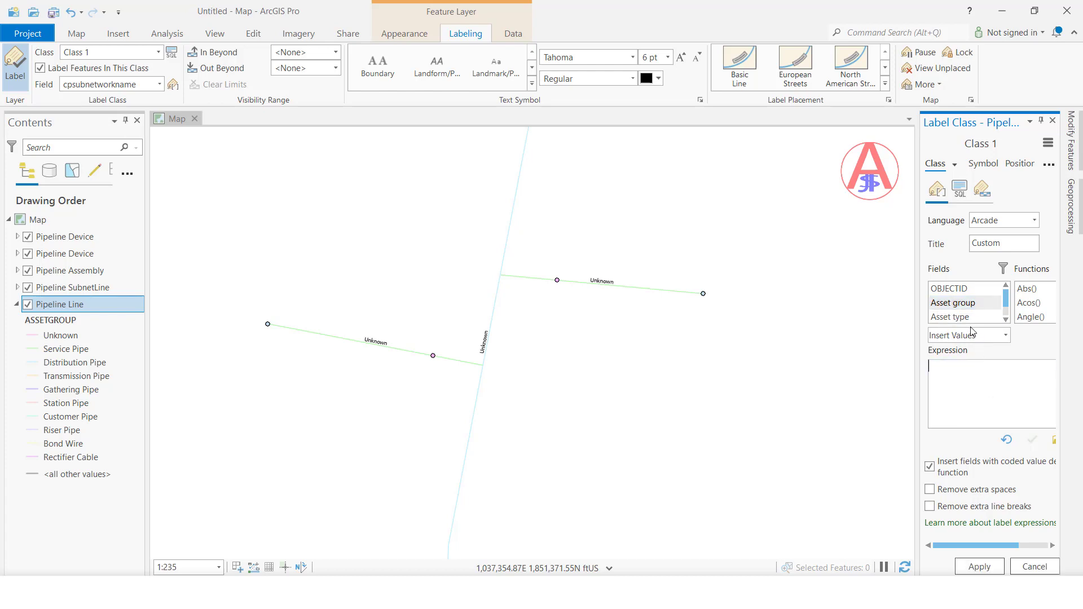
pyautogui.doubleClick(954, 303)
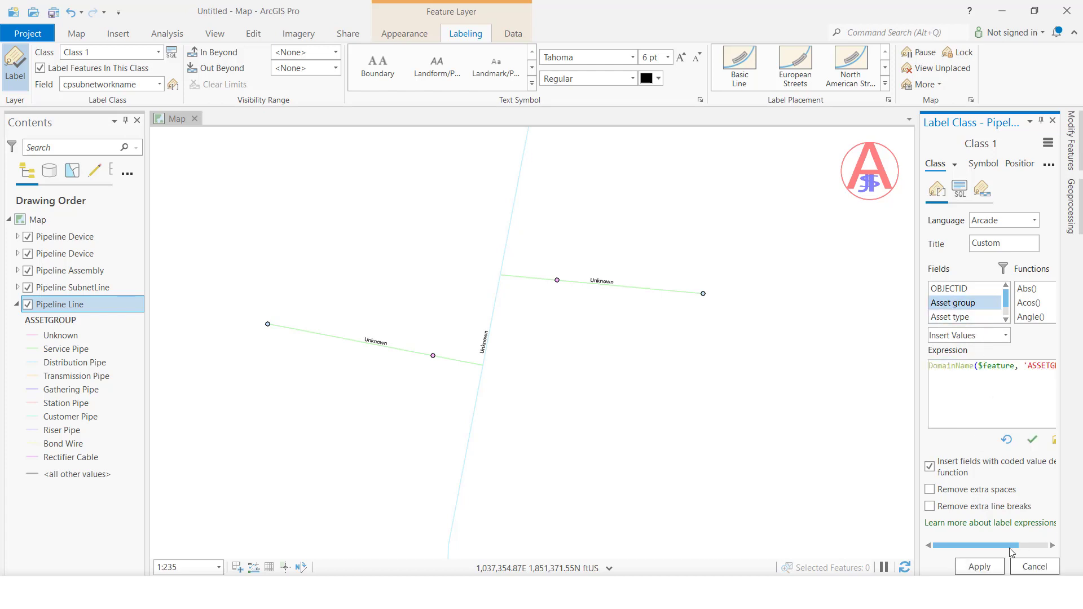
pyautogui.click(979, 567)
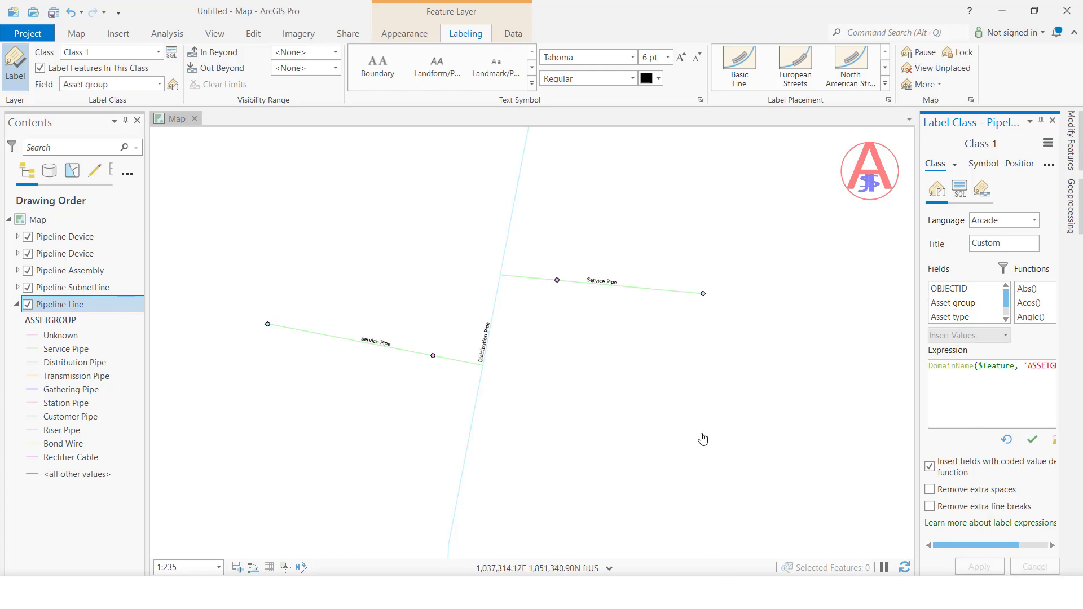
pyautogui.scroll(5, 387, 360)
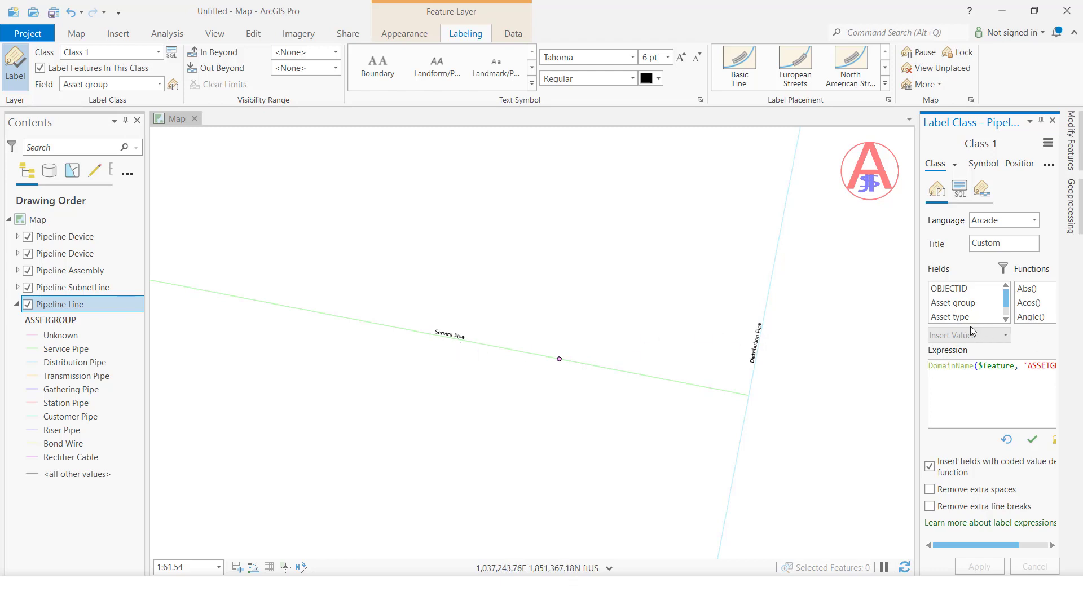
# Switch the label expression to Asset type to show 'Plastic PE', then empty the expression box.
pyautogui.click(957, 317)
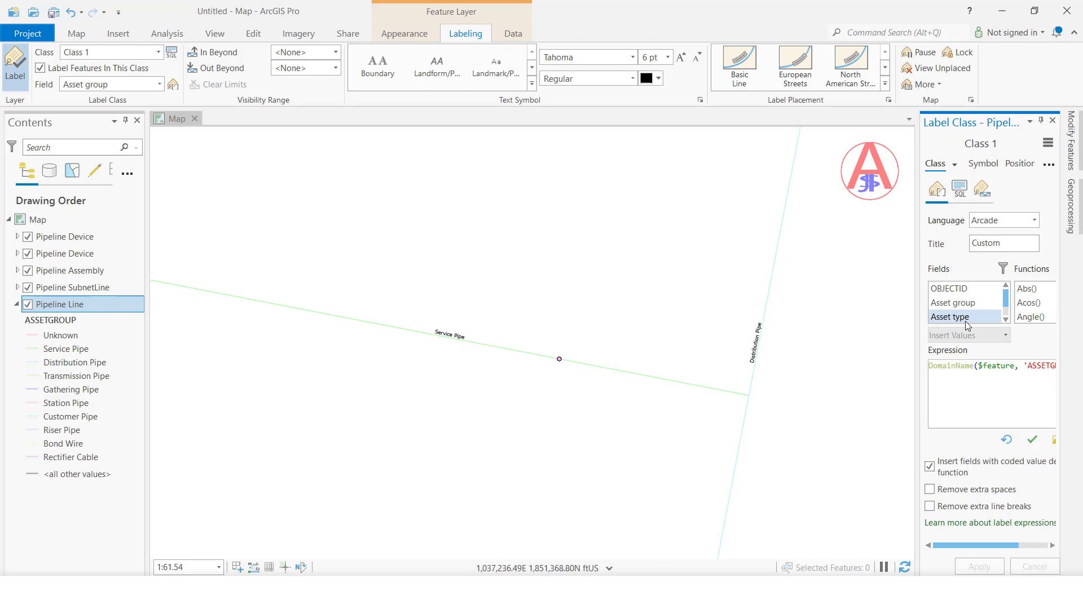
pyautogui.click(1018, 366)
pyautogui.hotkey('ctrl', 'a')
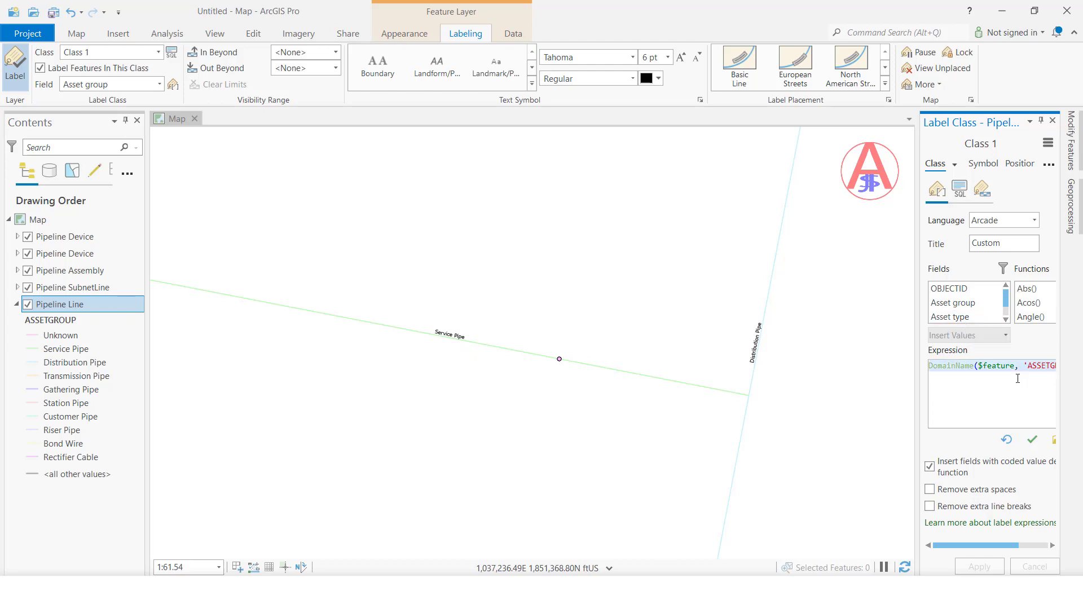
pyautogui.press('Delete')
pyautogui.doubleClick(961, 322)
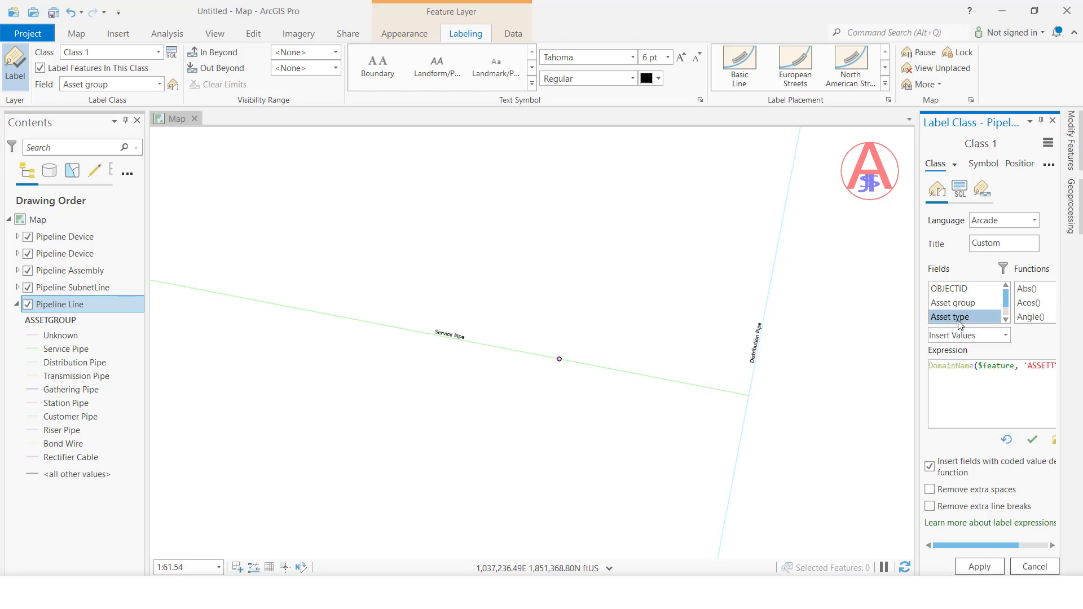
pyautogui.click(979, 567)
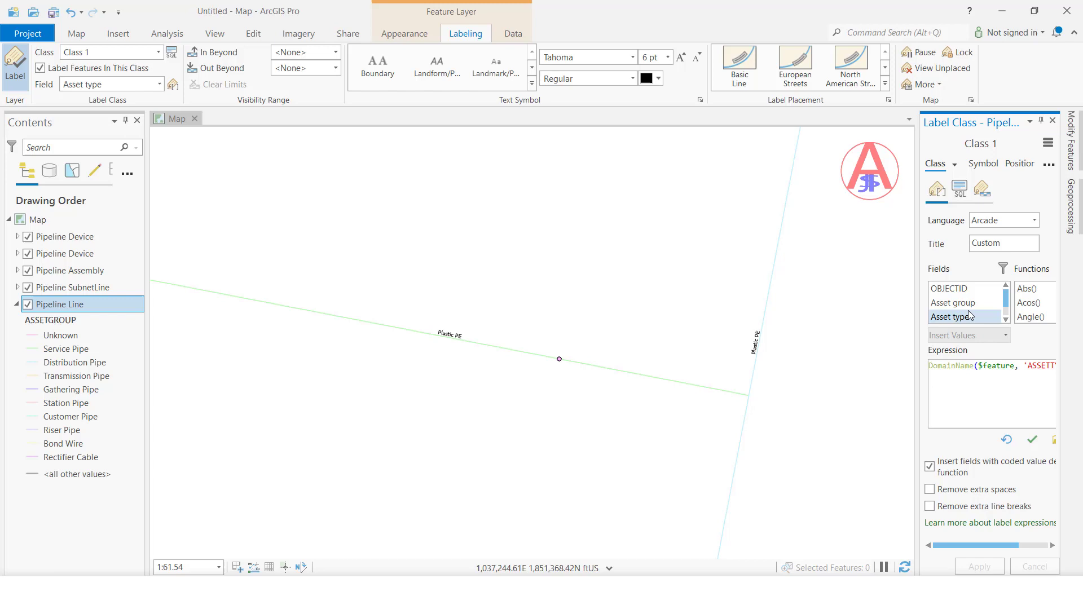
pyautogui.hotkey('ctrl', 'a')
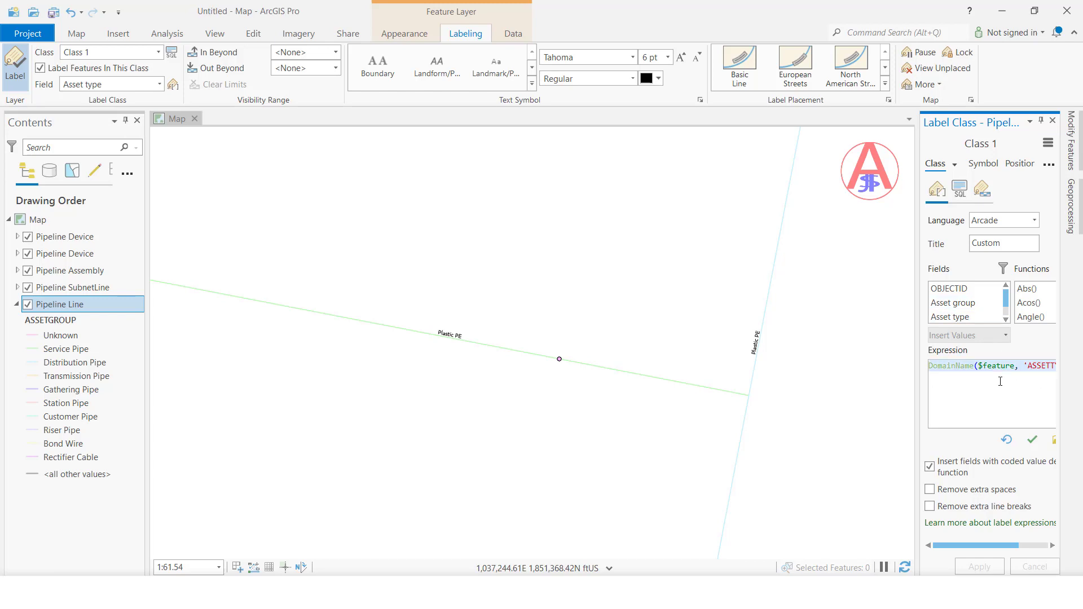
pyautogui.press('Delete')
# Apply $feature.OBJECTID as the label expression, showing numbers like 647 and 697.
pyautogui.doubleClick(949, 293)
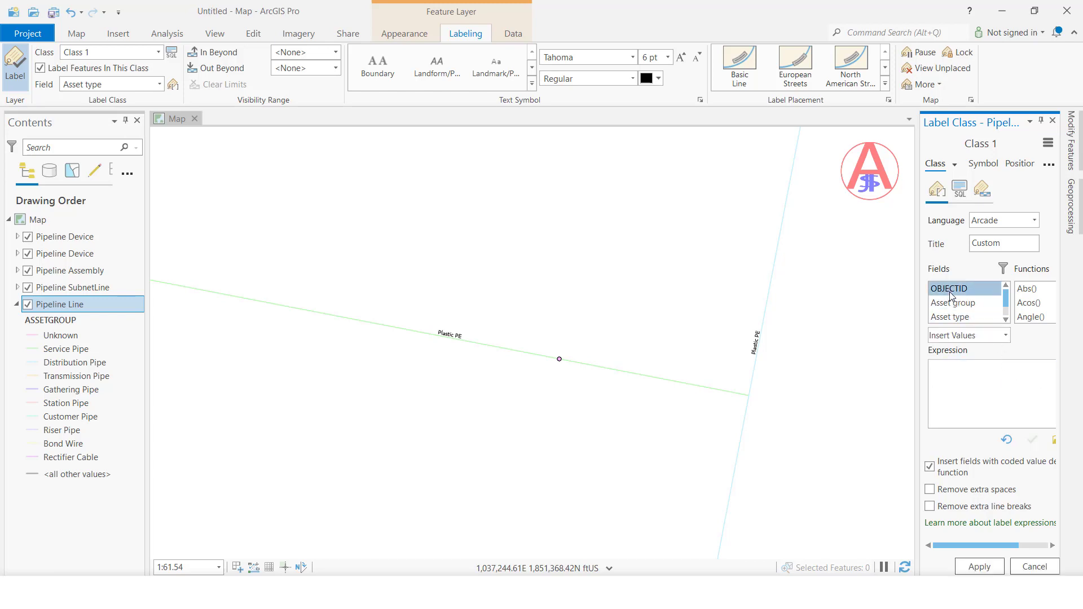
pyautogui.click(980, 566)
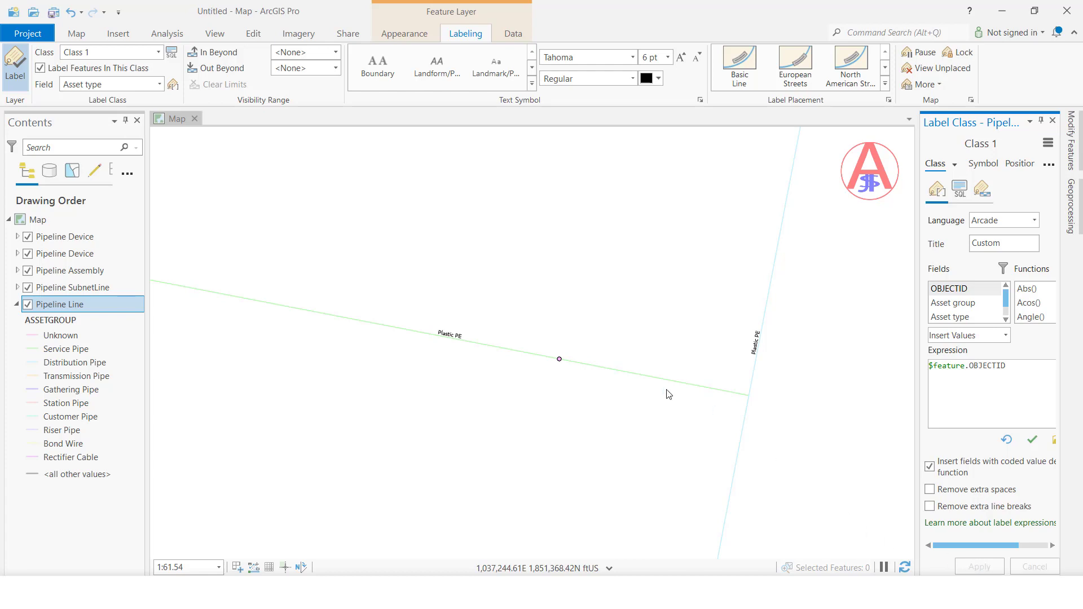
pyautogui.scroll(3, 761, 351)
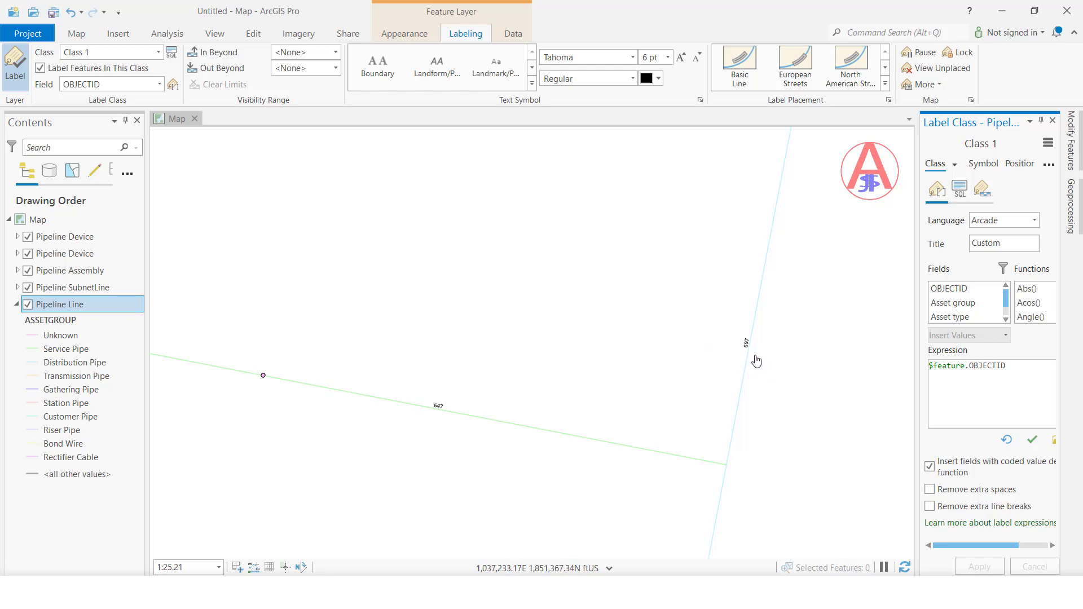
# Set the label text fill colour to red under the Symbol Appearance settings.
pyautogui.click(984, 164)
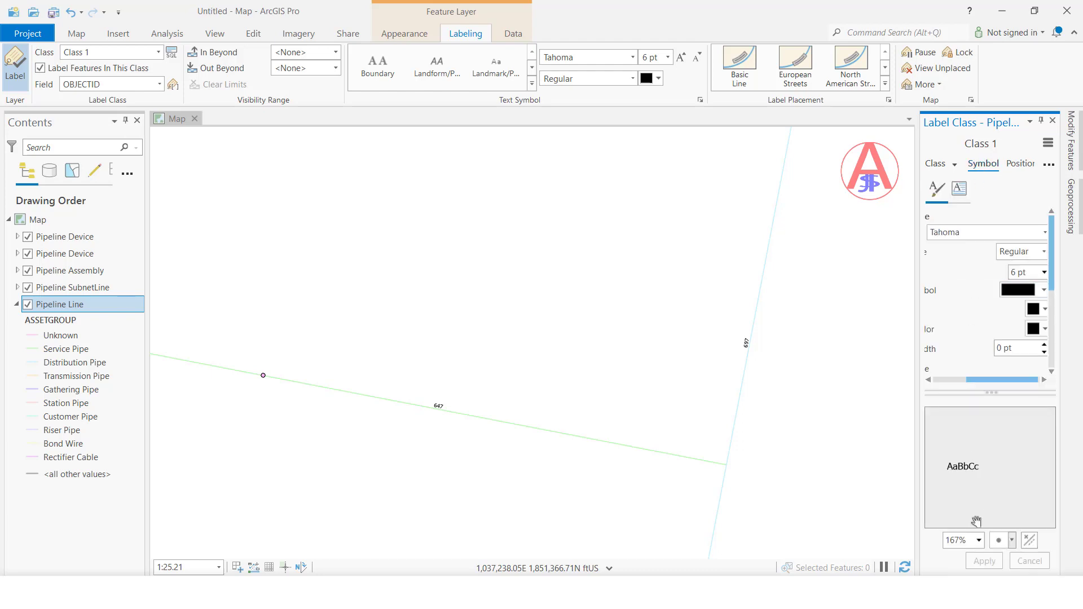
pyautogui.moveTo(975, 380); pyautogui.dragTo(939, 379)
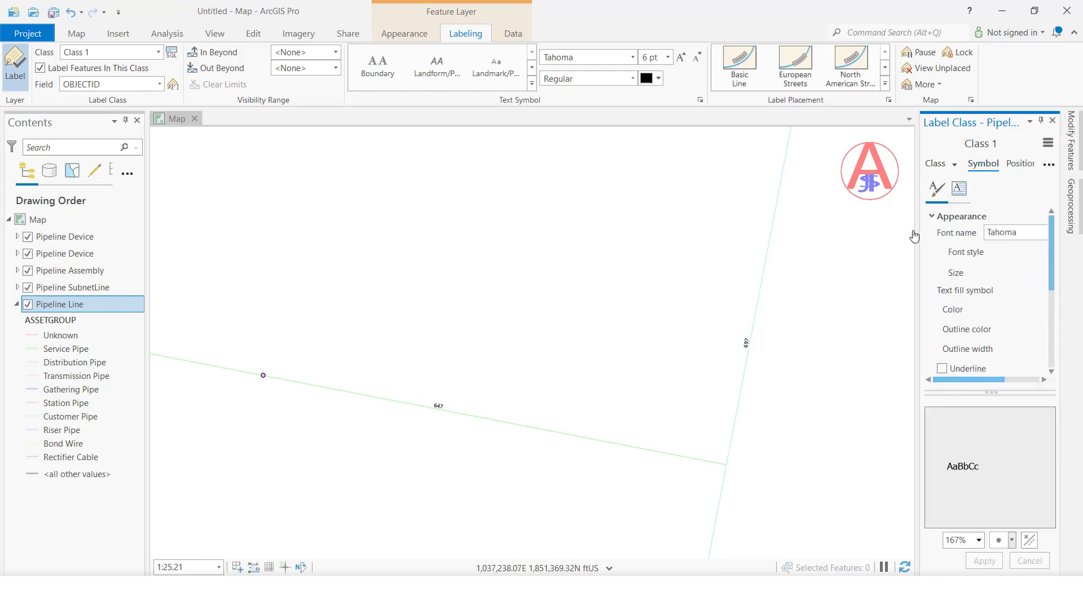
pyautogui.click(931, 216)
pyautogui.click(932, 217)
pyautogui.moveTo(975, 381); pyautogui.dragTo(1015, 380)
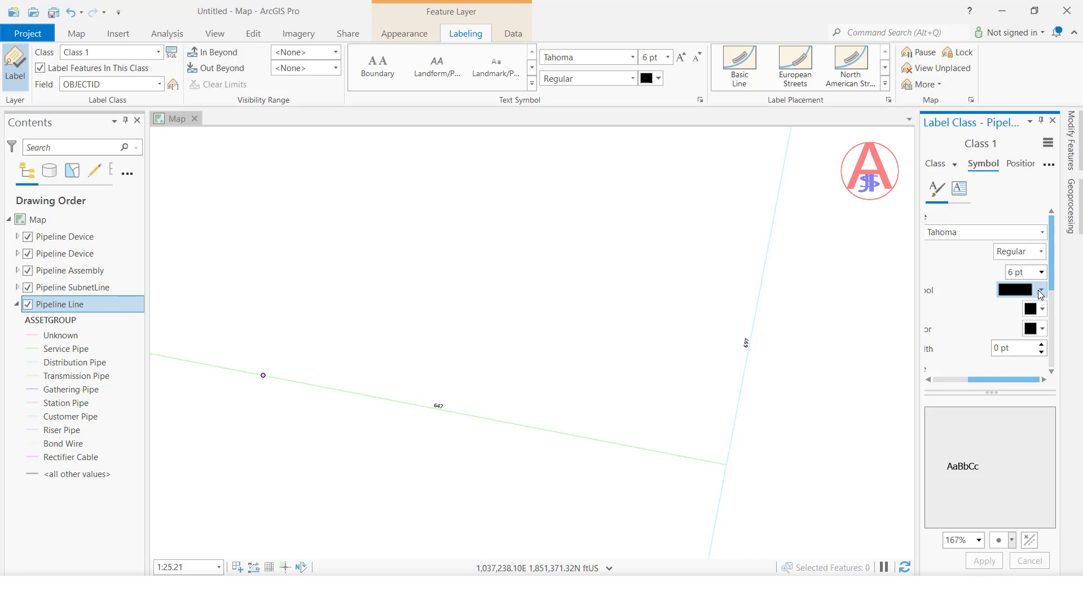
pyautogui.click(1038, 291)
pyautogui.click(1039, 290)
pyautogui.click(1042, 313)
pyautogui.click(918, 389)
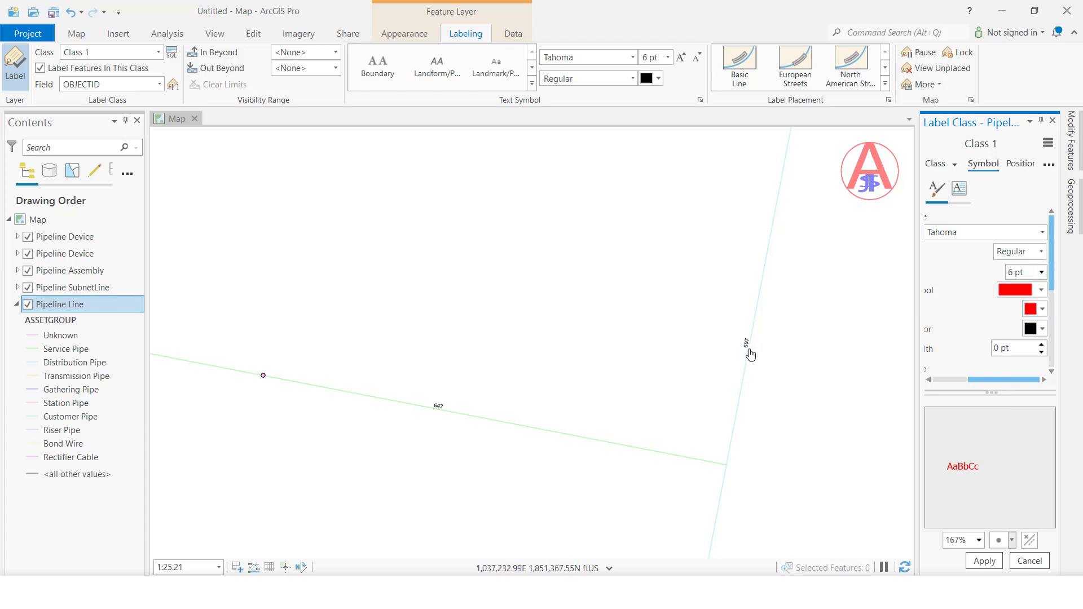
# Set the label size to 18 pt and apply the red labels to the map.
pyautogui.click(1042, 273)
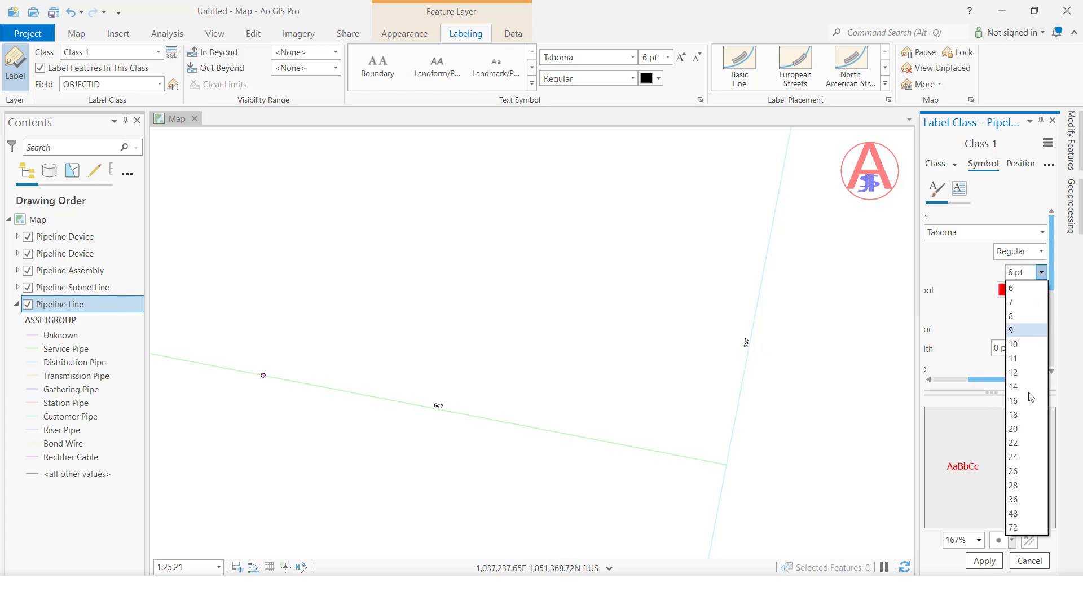
pyautogui.click(1015, 415)
pyautogui.click(984, 562)
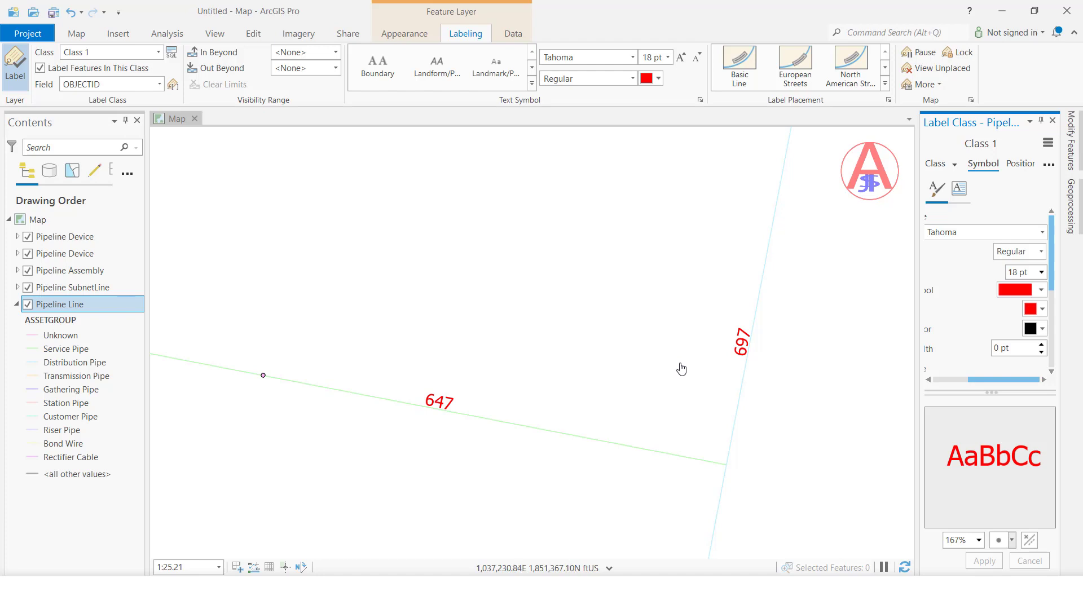
pyautogui.scroll(-3, 525, 444)
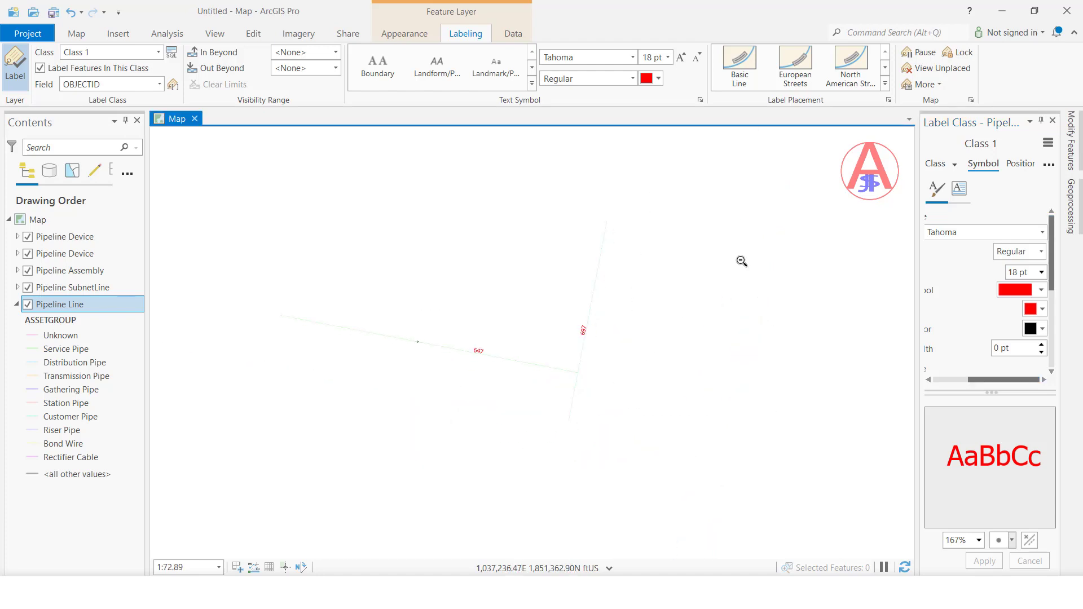
pyautogui.scroll(-2, 412, 436)
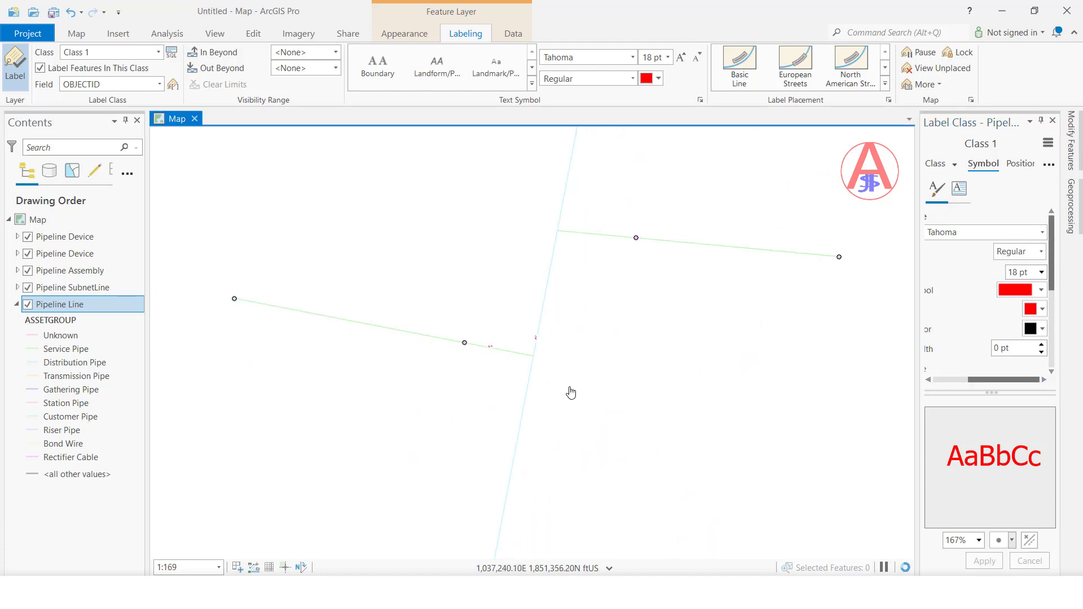
pyautogui.scroll(-6, 627, 357)
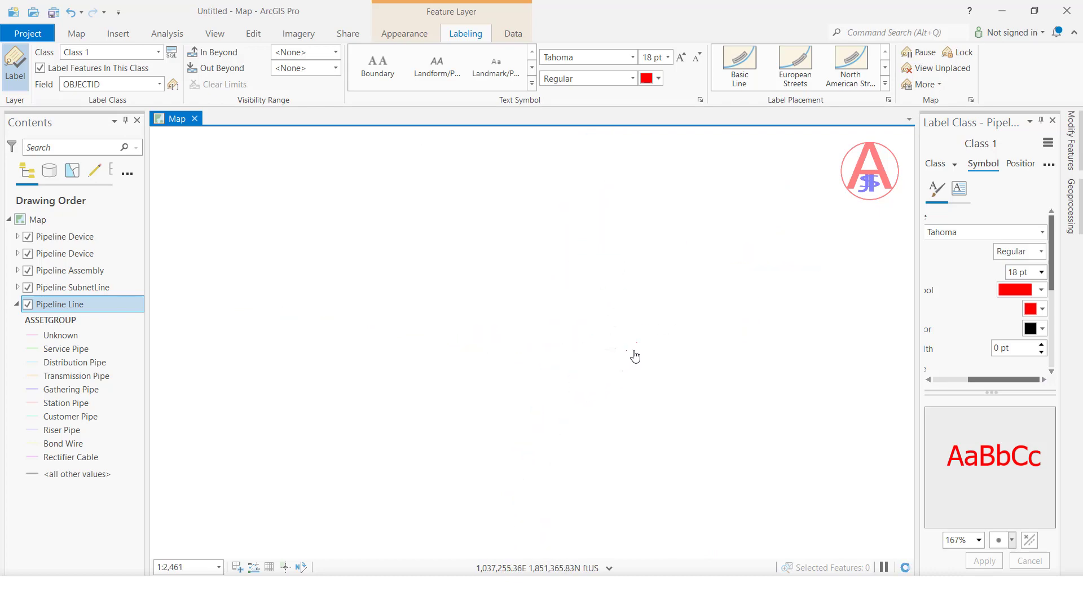